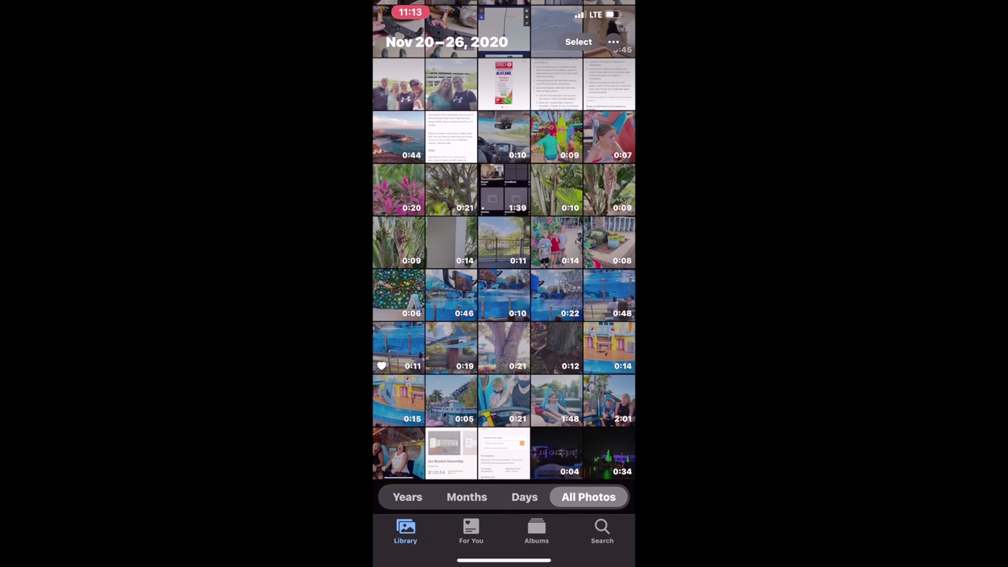
Step: AirDrop the palm-tree video to the MacBook Pro with All Photos Data on
{"action": "left_click", "coordinate": [451, 243]}
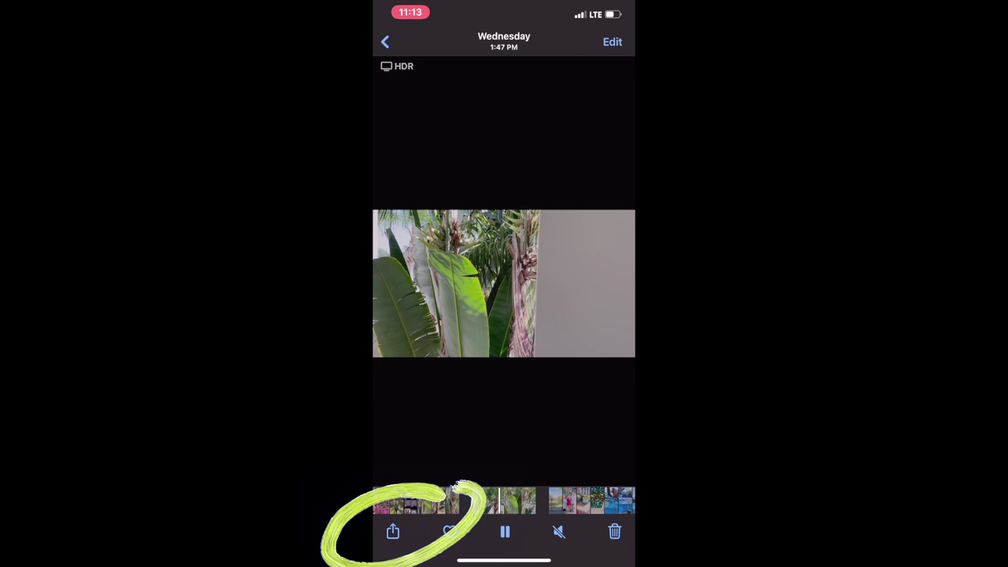
{"action": "left_click", "coordinate": [393, 532]}
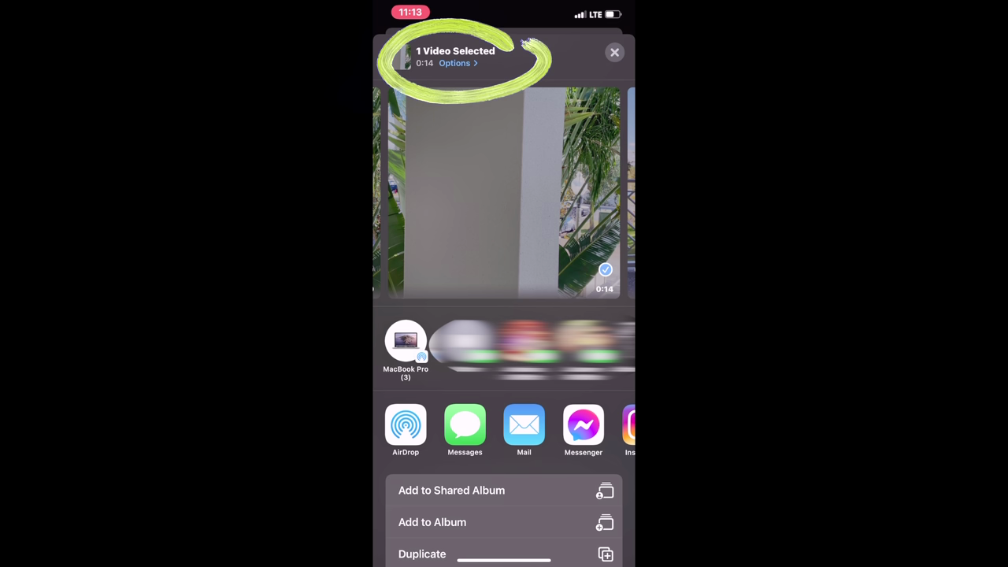
{"action": "left_click", "coordinate": [456, 63]}
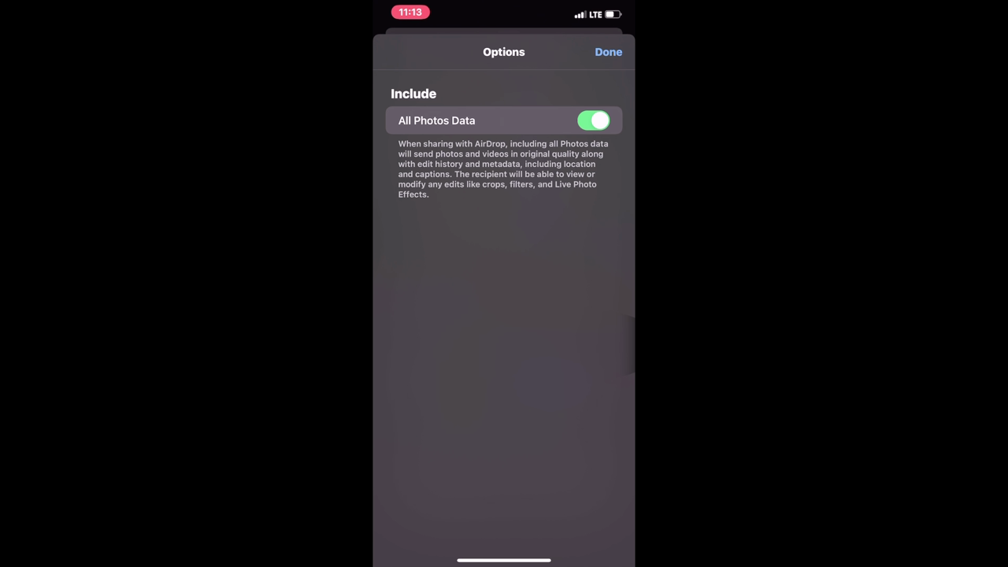
{"action": "left_click", "coordinate": [608, 52]}
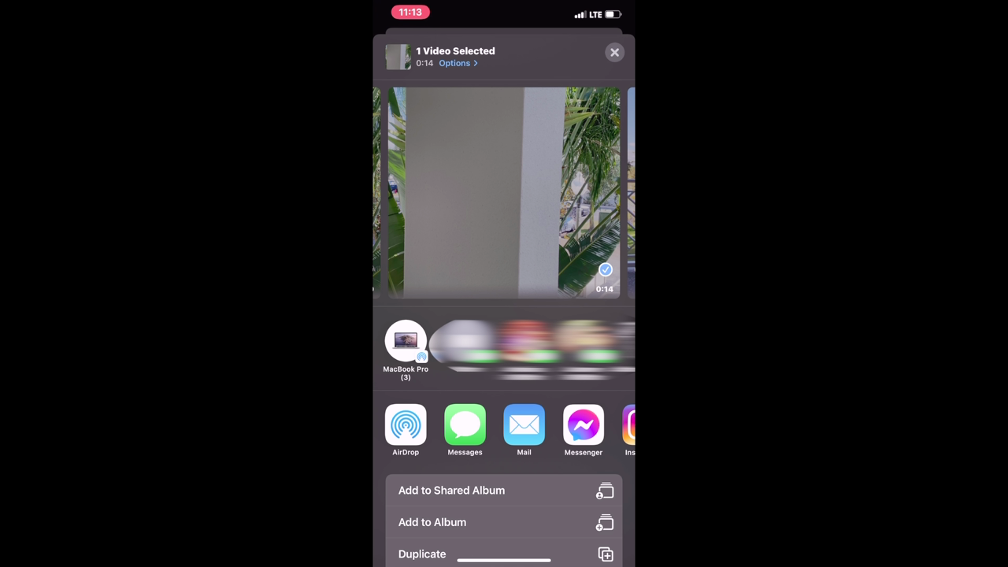
{"action": "left_click", "coordinate": [405, 425]}
{"action": "left_click", "coordinate": [416, 275]}
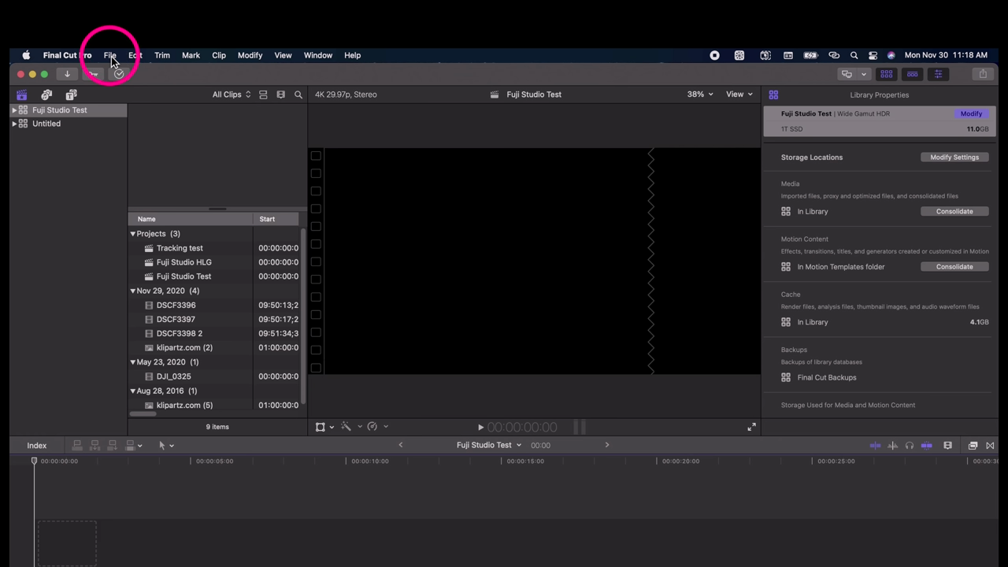
Step: Create and save a new library named 'iPhone 12 HDR'
{"action": "left_click", "coordinate": [110, 56]}
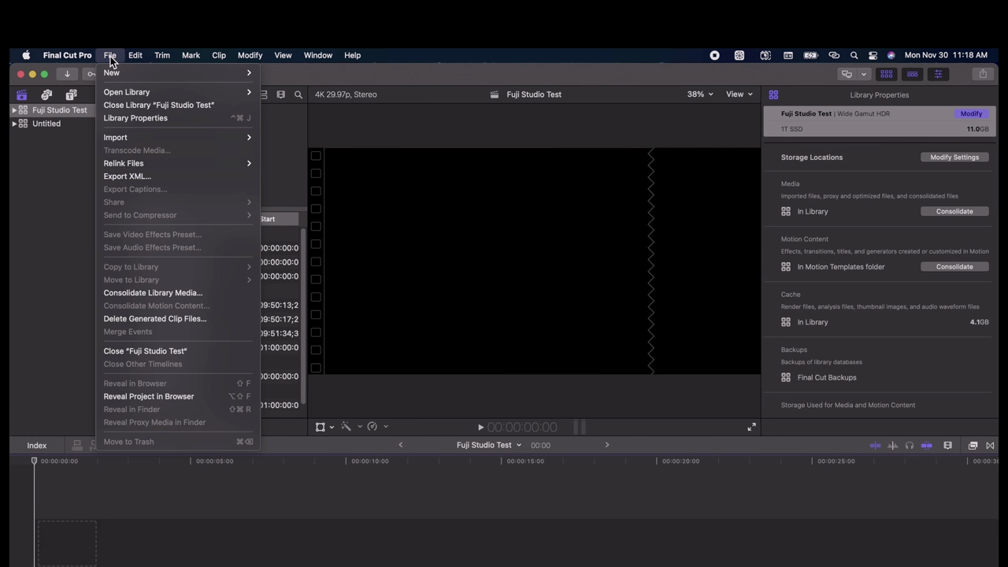
{"action": "mouse_move", "coordinate": [115, 72]}
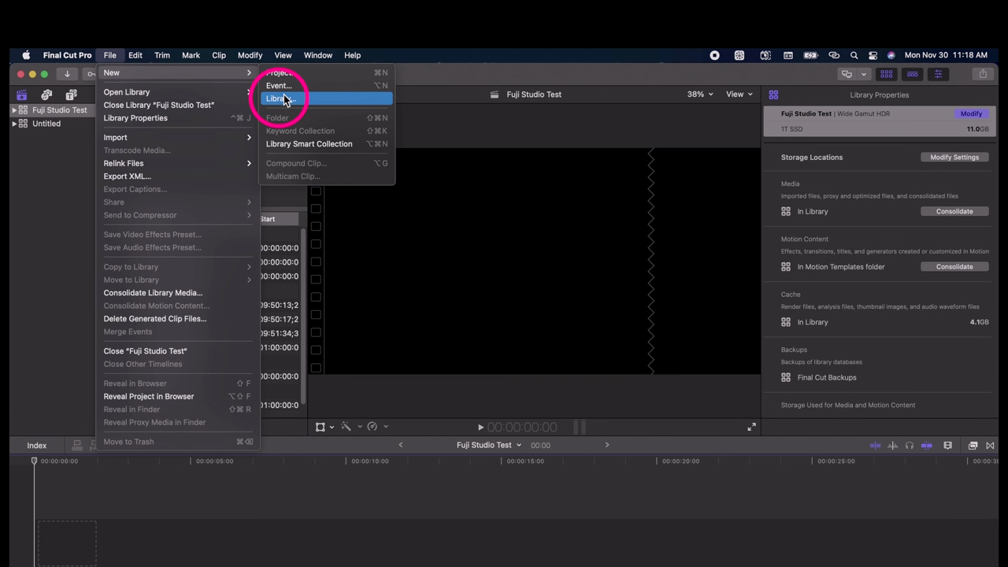
{"action": "left_click", "coordinate": [285, 99]}
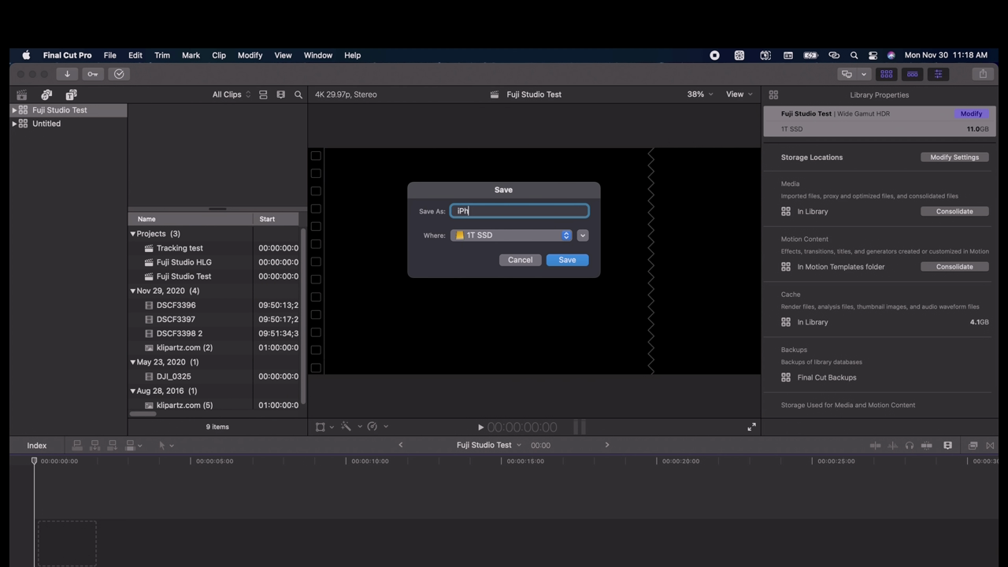
{"action": "left_click", "coordinate": [561, 260]}
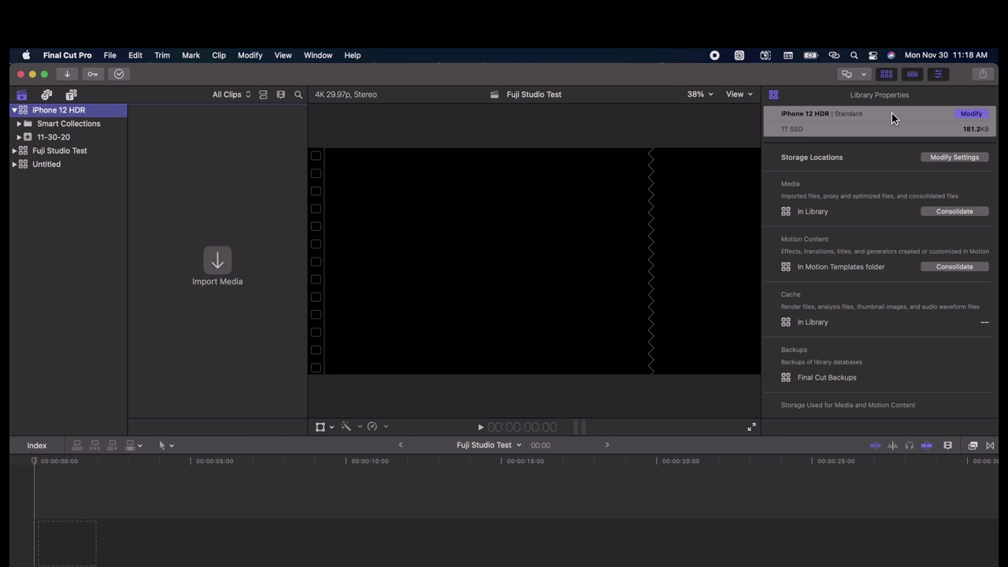
Step: Change the library's color processing from Standard to Wide Gamut HDR
{"action": "left_click", "coordinate": [975, 115]}
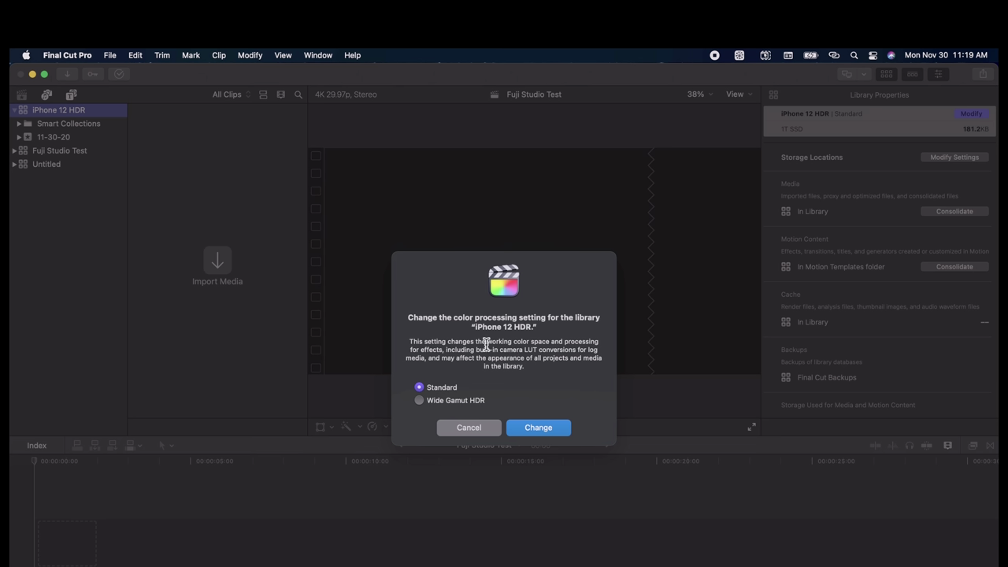
{"action": "left_click", "coordinate": [420, 400]}
{"action": "left_click", "coordinate": [535, 428]}
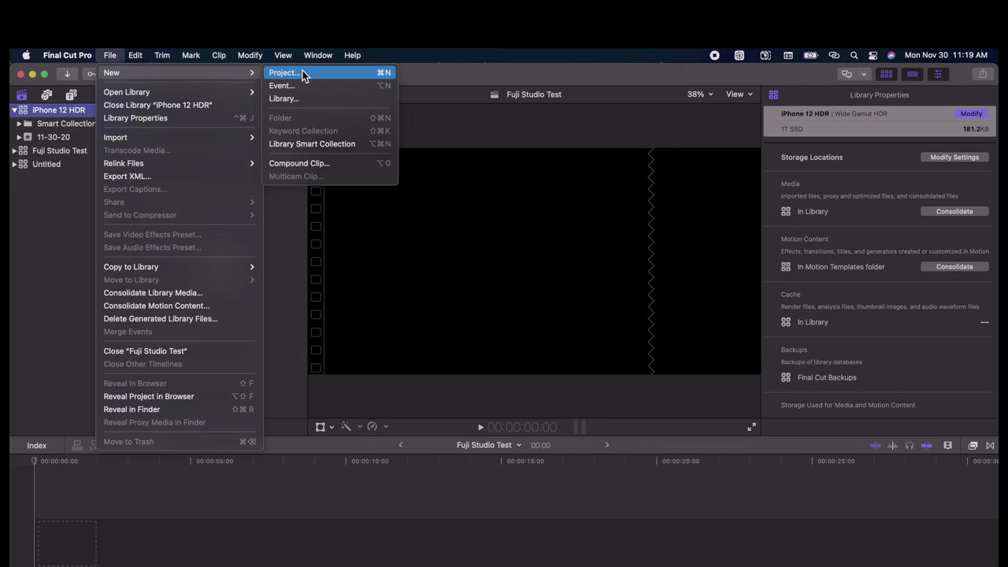
Step: Create project 'iPhone 12 HDR' at 3840x2160 with Wide Gamut HDR - Rec. 2020 HLG color space
{"action": "left_click", "coordinate": [303, 70]}
{"action": "left_click", "coordinate": [467, 336]}
{"action": "left_click", "coordinate": [461, 349]}
{"action": "left_click", "coordinate": [583, 397]}
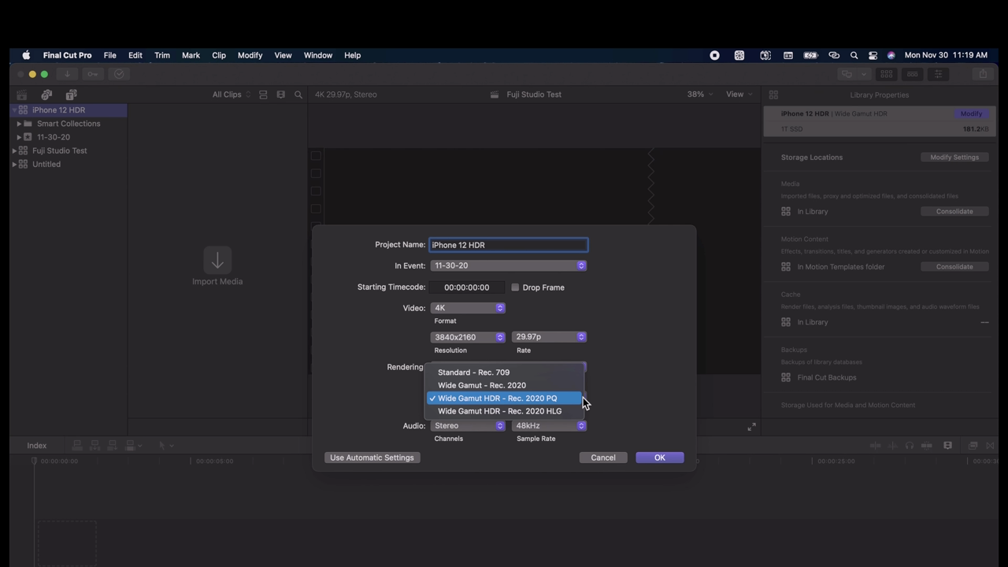
{"action": "left_click", "coordinate": [568, 412]}
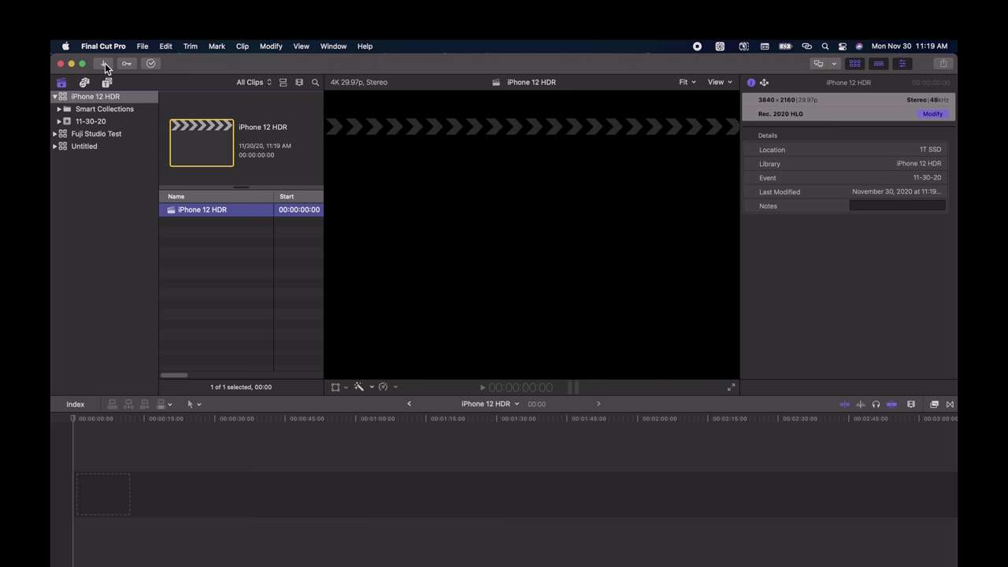
{"action": "left_click", "coordinate": [105, 63]}
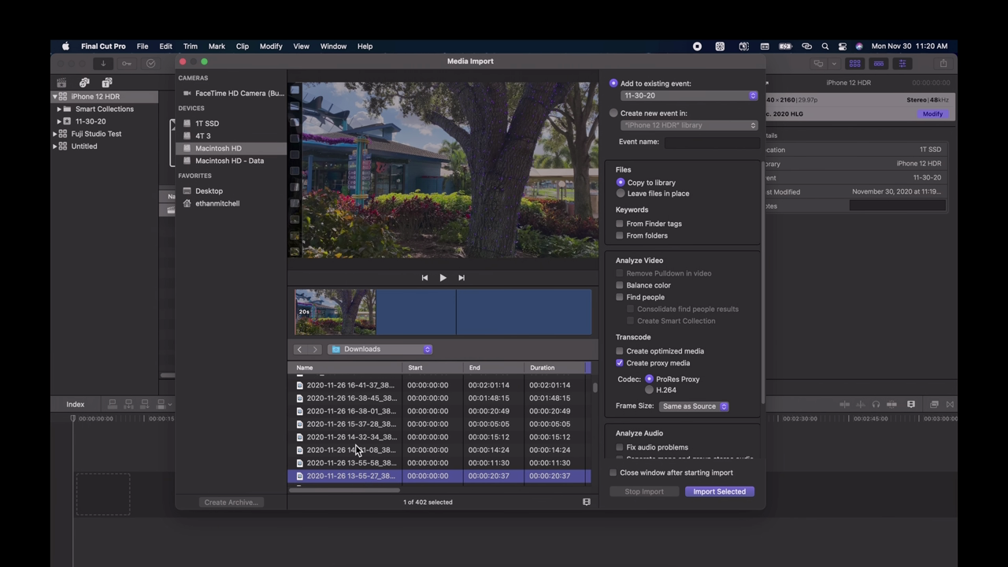
{"action": "scroll", "coordinate": [355, 444], "scroll_direction": "down", "scroll_amount": 3}
{"action": "left_click", "coordinate": [349, 426]}
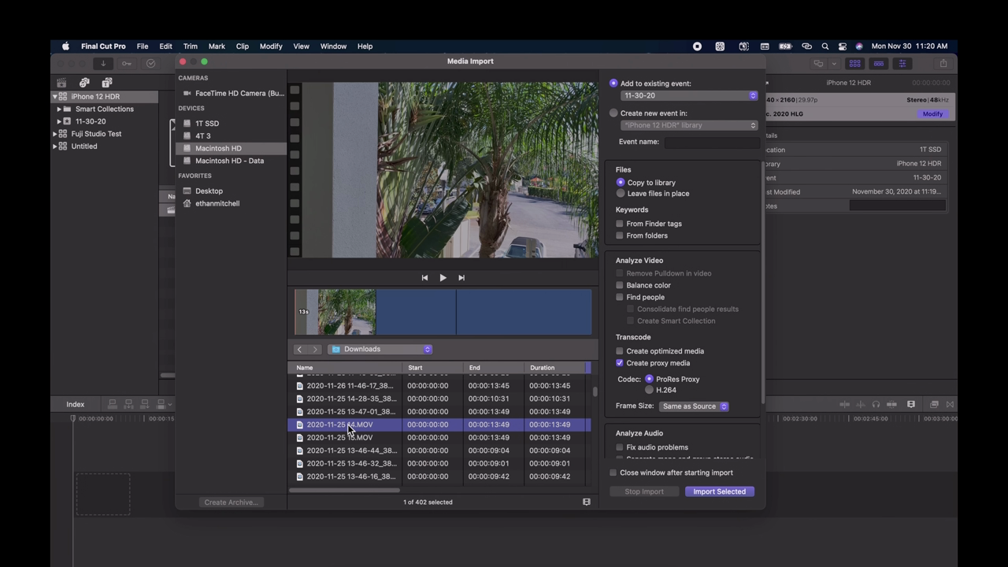
{"action": "key", "text": "Up"}
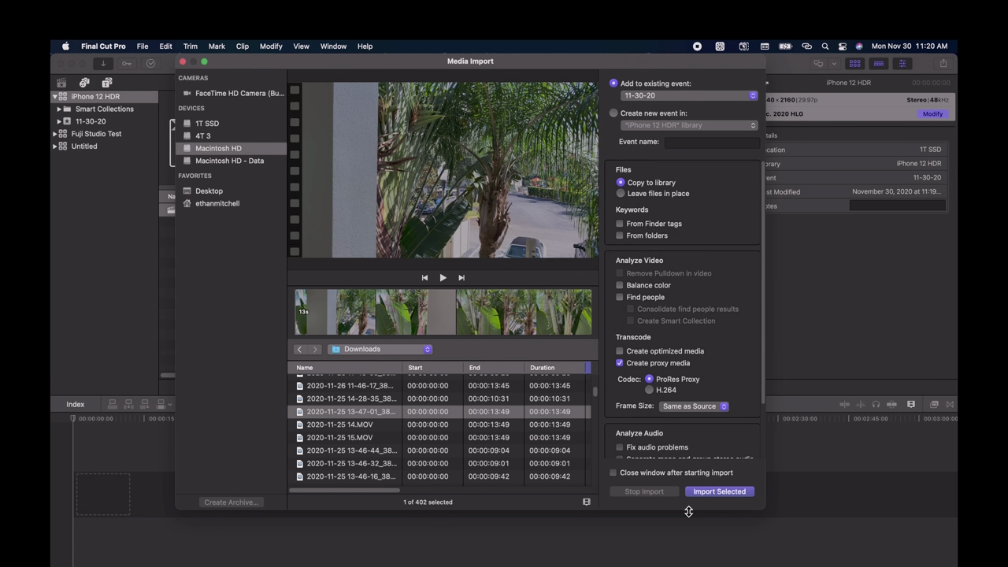
{"action": "left_click", "coordinate": [707, 493]}
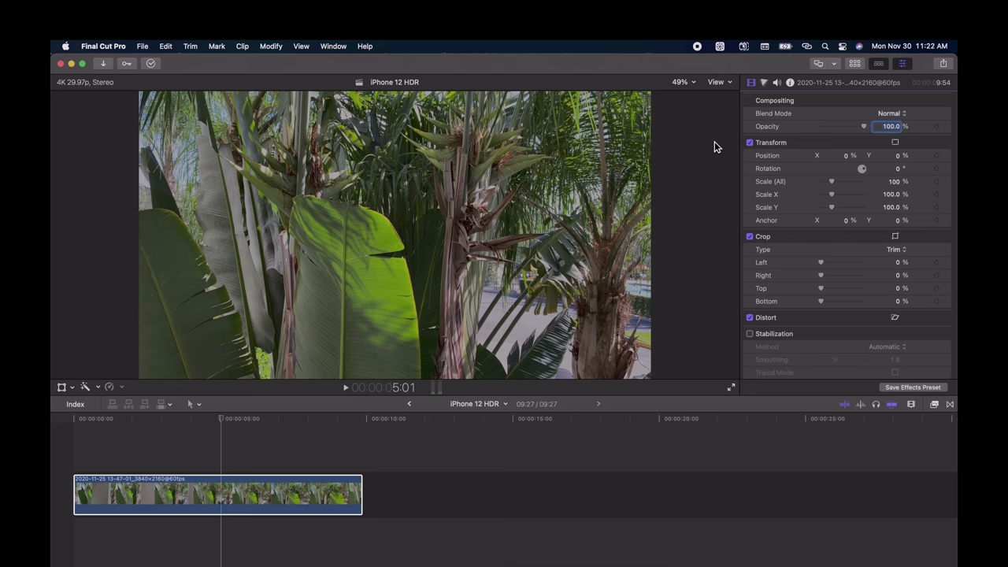
Step: Show the Video Scopes beside the viewer with Cmd+7
{"action": "key", "text": "super+7"}
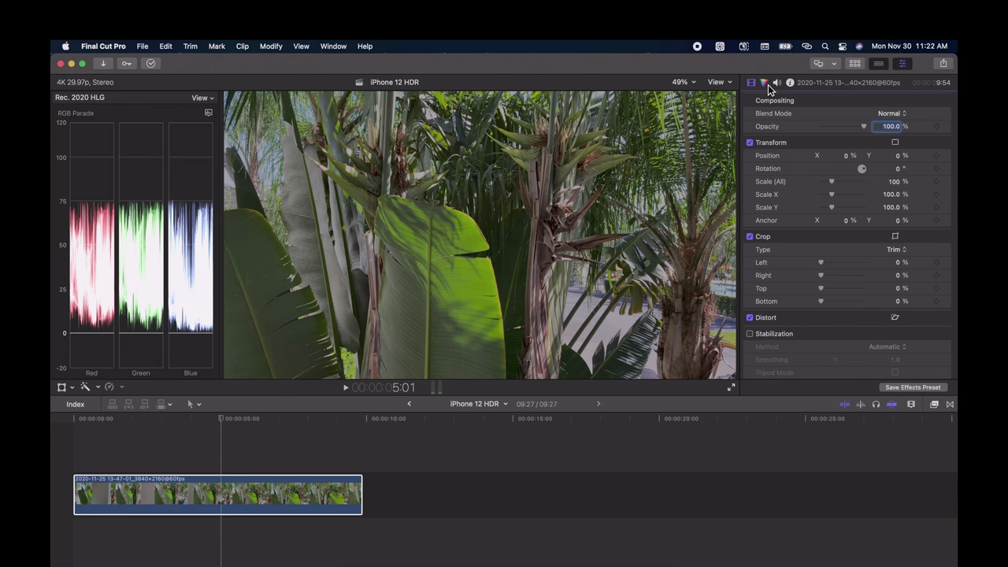
Step: Show the palm-tree clip's Color Wheels in the Color inspector
{"action": "left_click", "coordinate": [766, 84]}
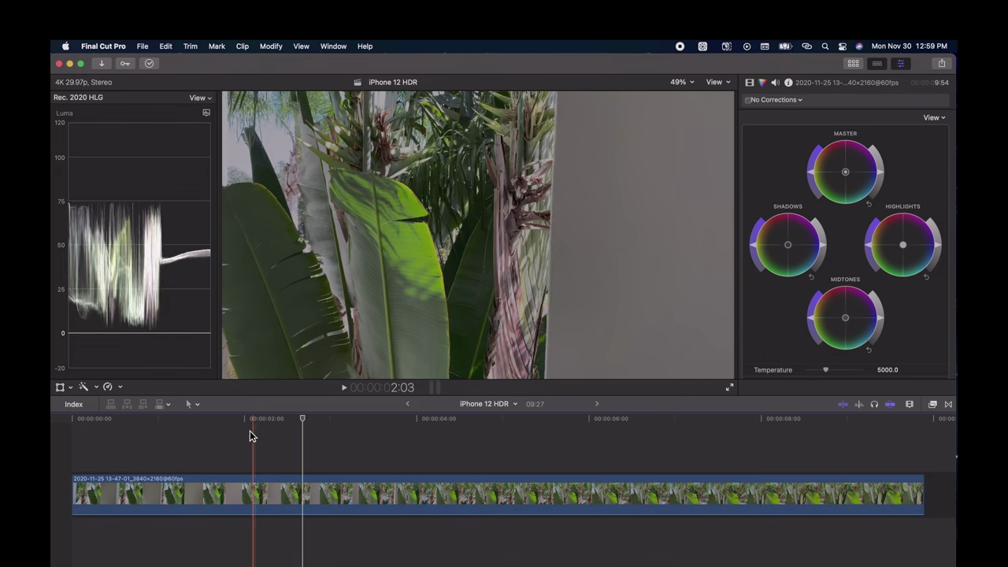
Step: Brighten the clip's highlights, darken its shadows and adjust midtones in the Color Wheels
{"action": "left_click", "coordinate": [241, 494]}
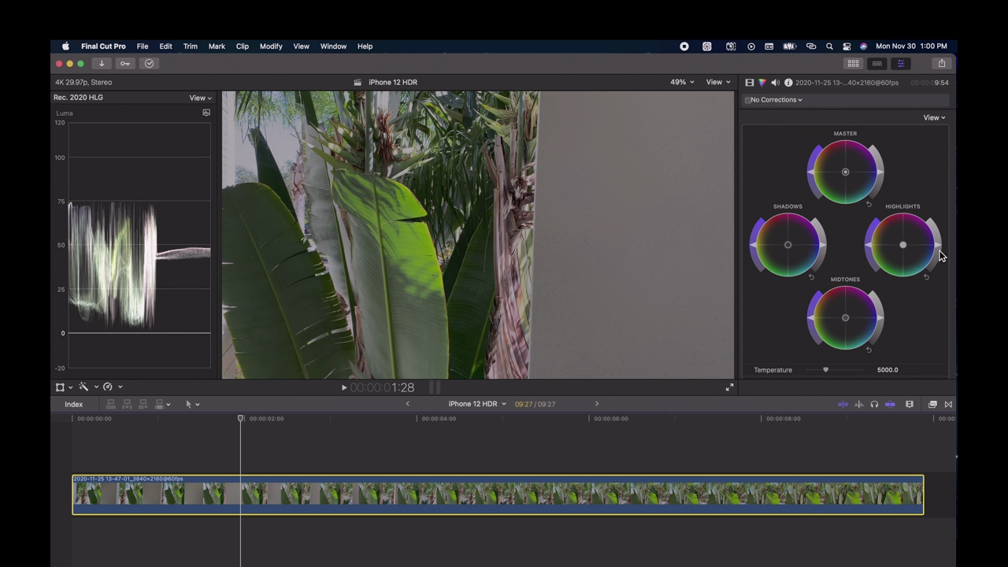
{"action": "left_click_drag", "start_coordinate": [942, 251], "coordinate": [935, 213]}
{"action": "left_click_drag", "start_coordinate": [826, 251], "coordinate": [824, 260]}
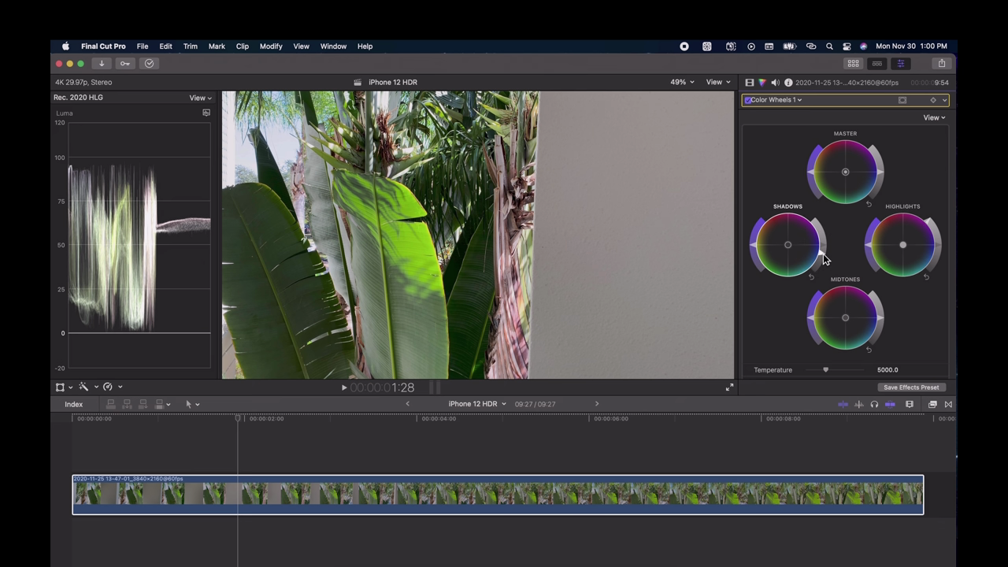
{"action": "left_click_drag", "start_coordinate": [882, 323], "coordinate": [881, 319]}
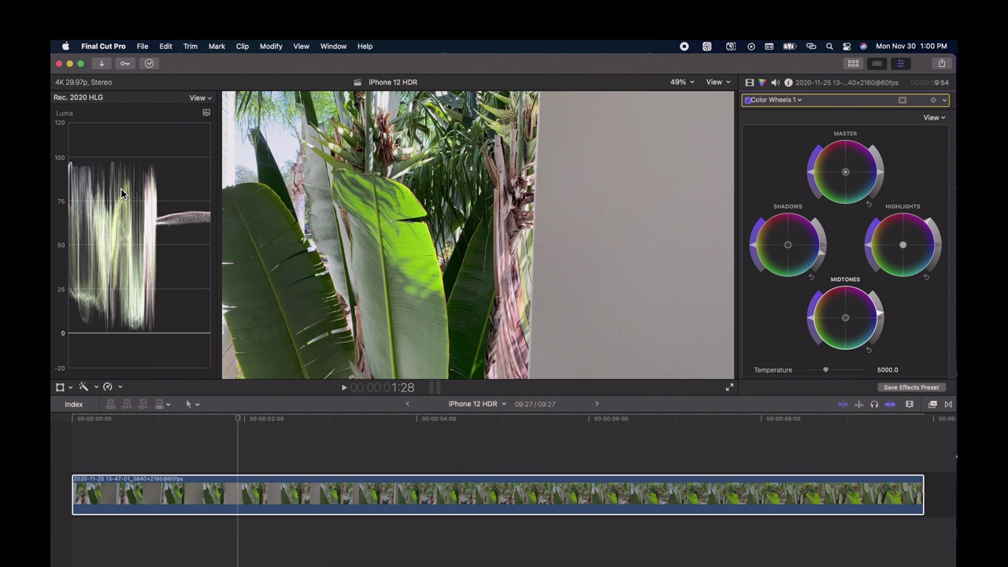
Step: Place an Adjustment Layer title above the palm-tree clip in the timeline
{"action": "left_click", "coordinate": [418, 480]}
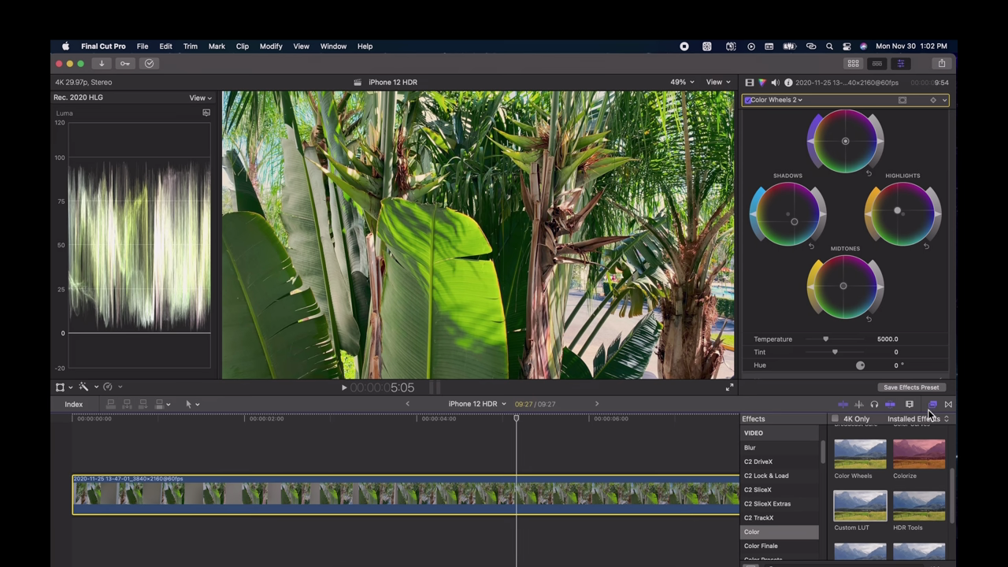
{"action": "left_click", "coordinate": [934, 404]}
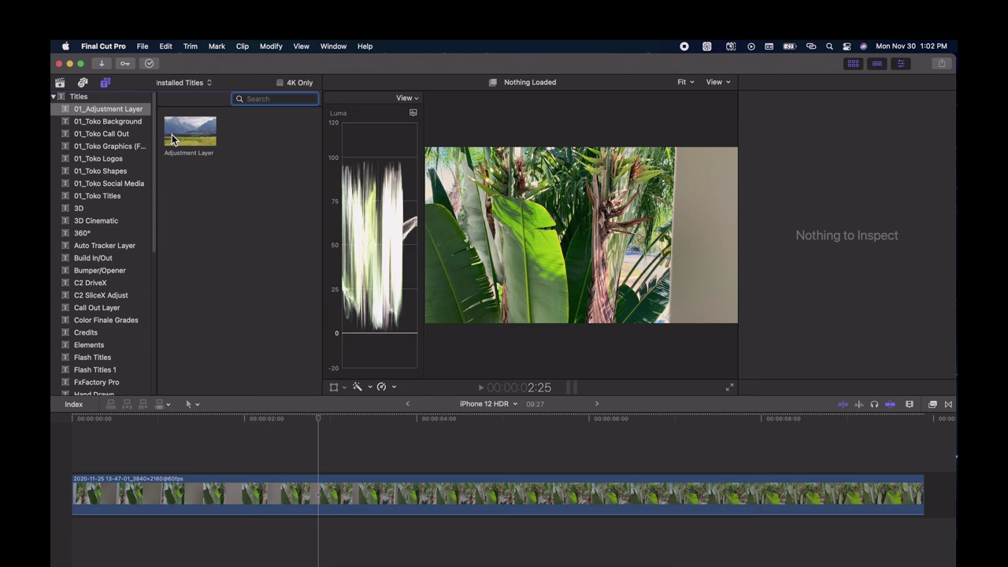
{"action": "left_click_drag", "start_coordinate": [172, 134], "coordinate": [68, 461]}
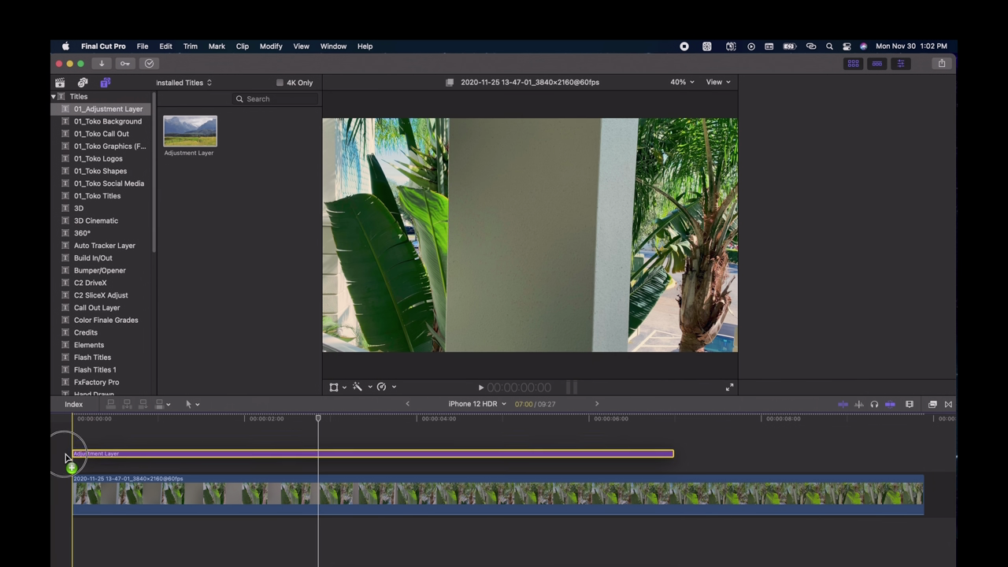
Step: Extend the Adjustment Layer to the clip's end and show its color wheels
{"action": "left_click_drag", "start_coordinate": [674, 470], "coordinate": [924, 469]}
{"action": "left_click", "coordinate": [458, 466]}
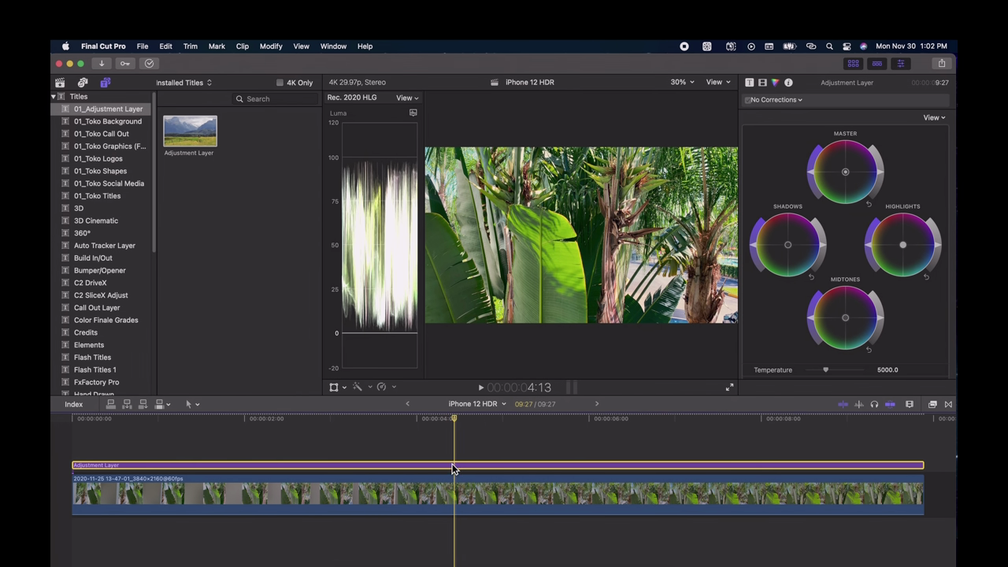
{"action": "key", "text": "ctrl+super+1"}
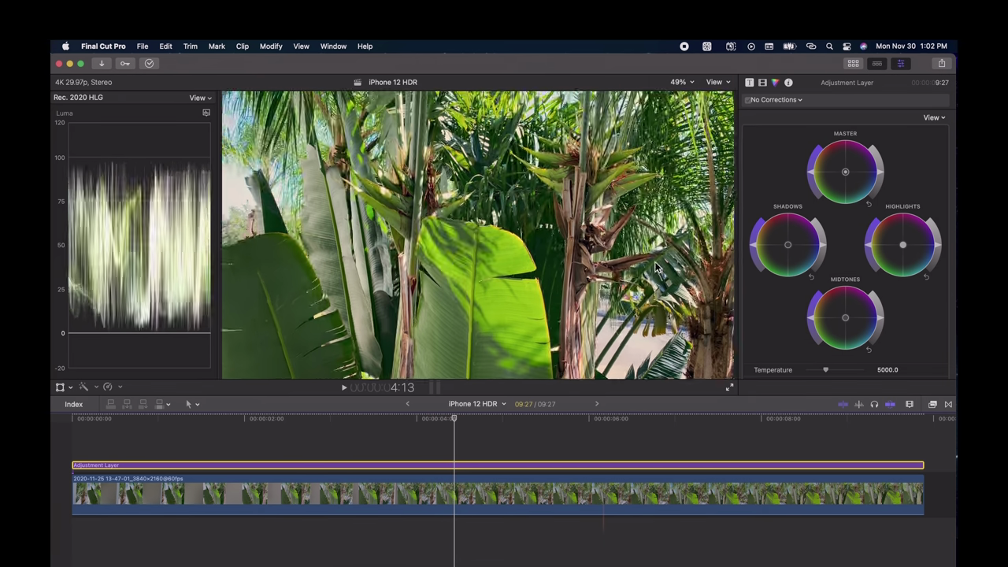
{"action": "left_click", "coordinate": [777, 83]}
{"action": "scroll", "coordinate": [820, 245], "scroll_direction": "down", "scroll_amount": 1}
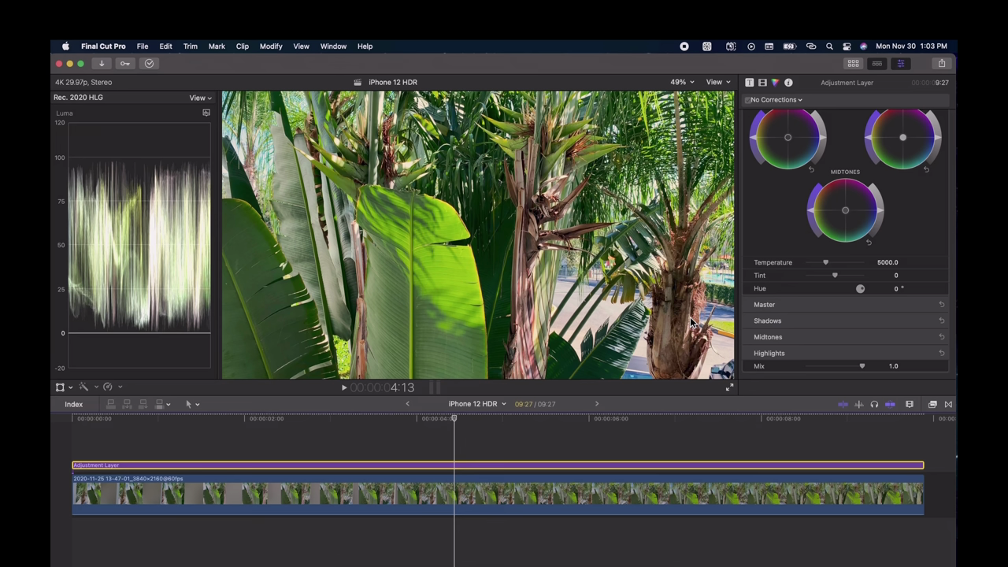
Step: Set the adjustment layer's Tint to 8.0 and toggle the color wheels to compare
{"action": "left_click", "coordinate": [897, 276]}
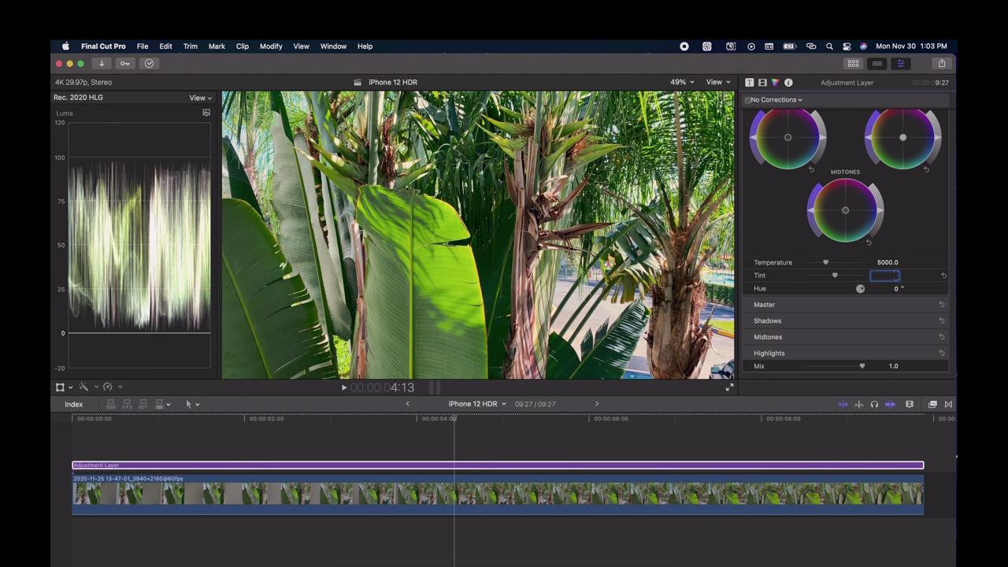
{"action": "type", "text": "8"}
{"action": "key", "text": "Return"}
{"action": "scroll", "coordinate": [782, 207], "scroll_direction": "up", "scroll_amount": 3}
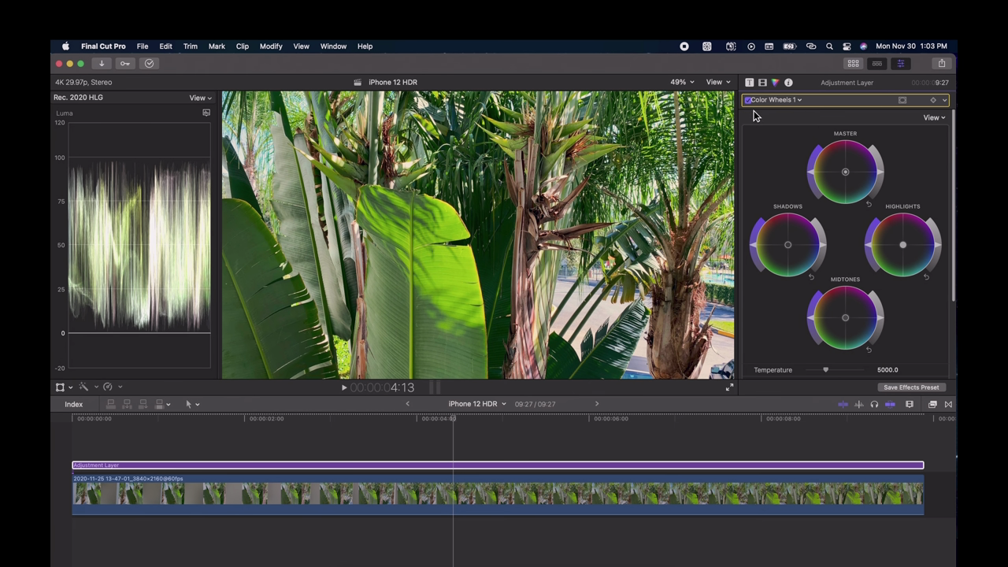
{"action": "left_click", "coordinate": [748, 101]}
{"action": "left_click", "coordinate": [748, 100]}
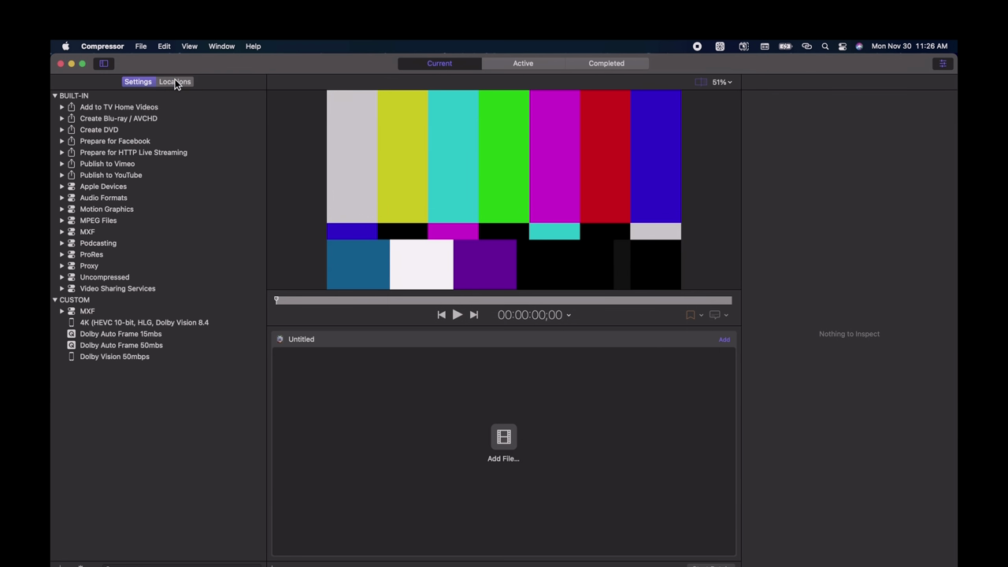
Step: Select the Apple Devices 4K (HEVC 10-bit, HLG, Dolby Vision 8.4) preset in Settings
{"action": "left_click", "coordinate": [175, 81]}
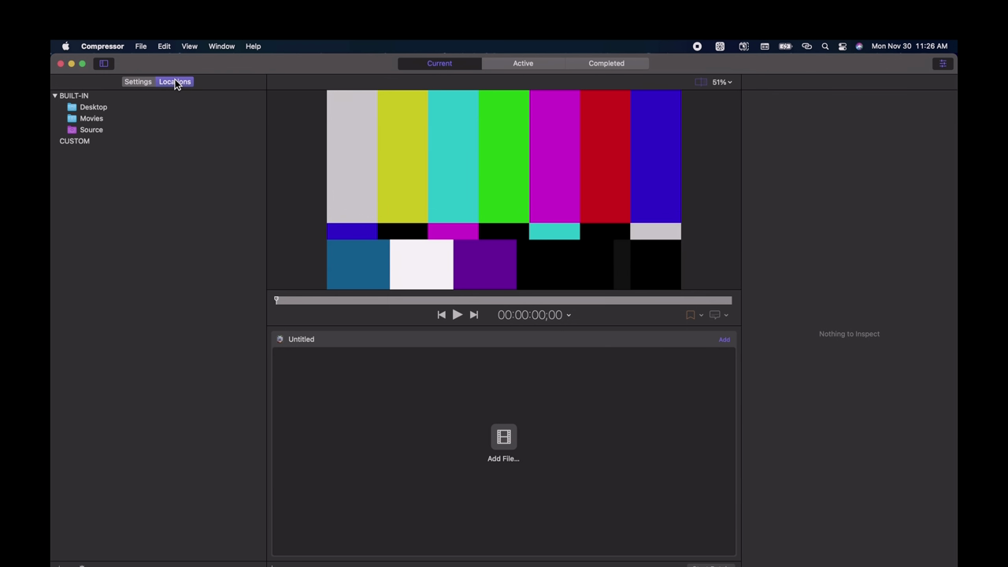
{"action": "left_click", "coordinate": [145, 81]}
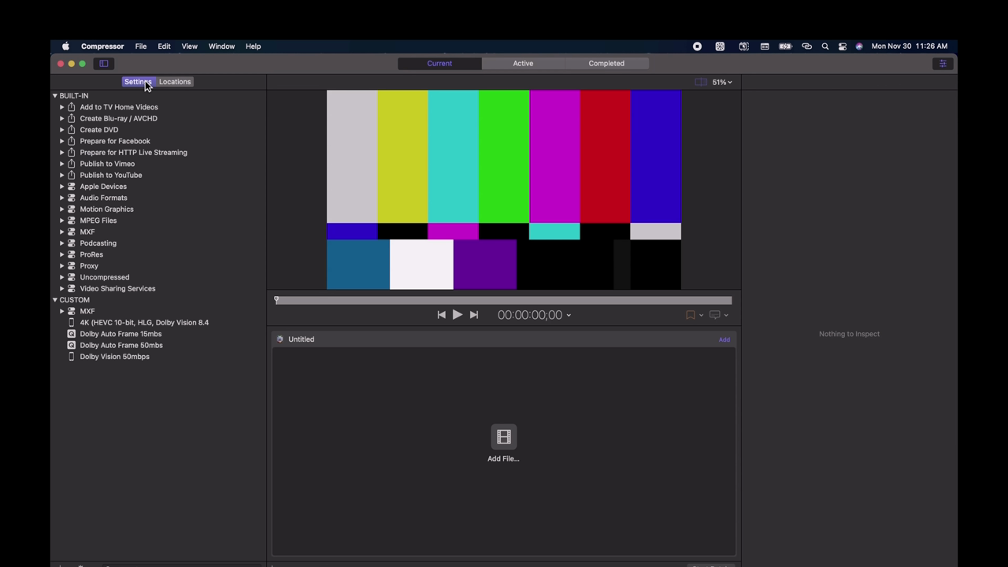
{"action": "left_click", "coordinate": [63, 187]}
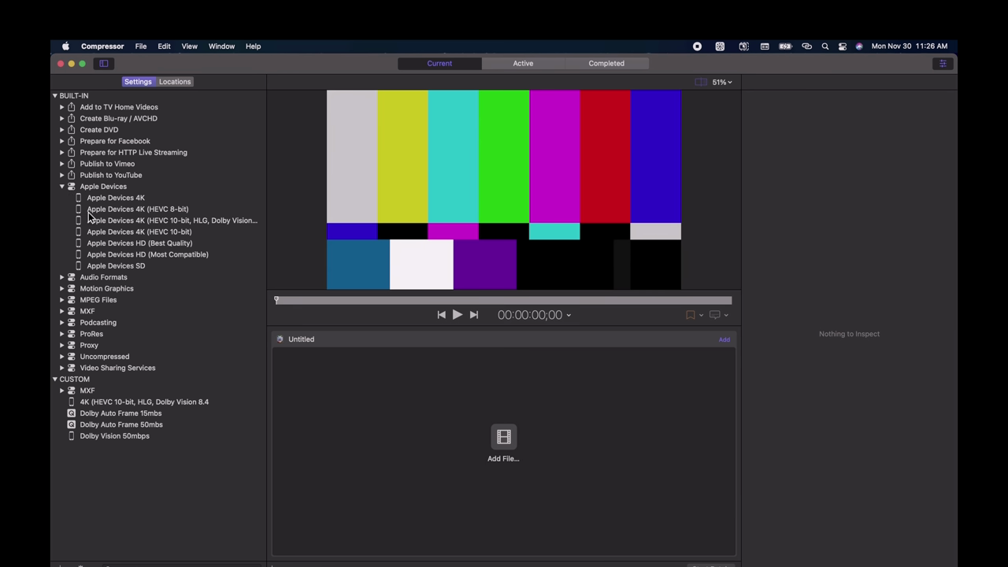
{"action": "left_click", "coordinate": [227, 223]}
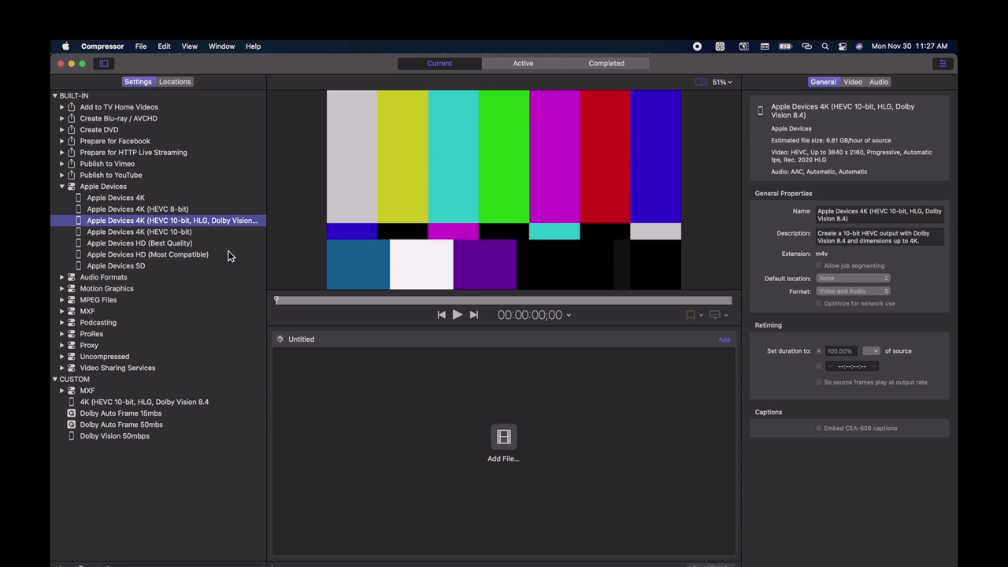
Step: Duplicate the Apple Devices 4K Dolby Vision preset and rename the copy 'Dolby Vision .m4v'
{"action": "right_click", "coordinate": [176, 224]}
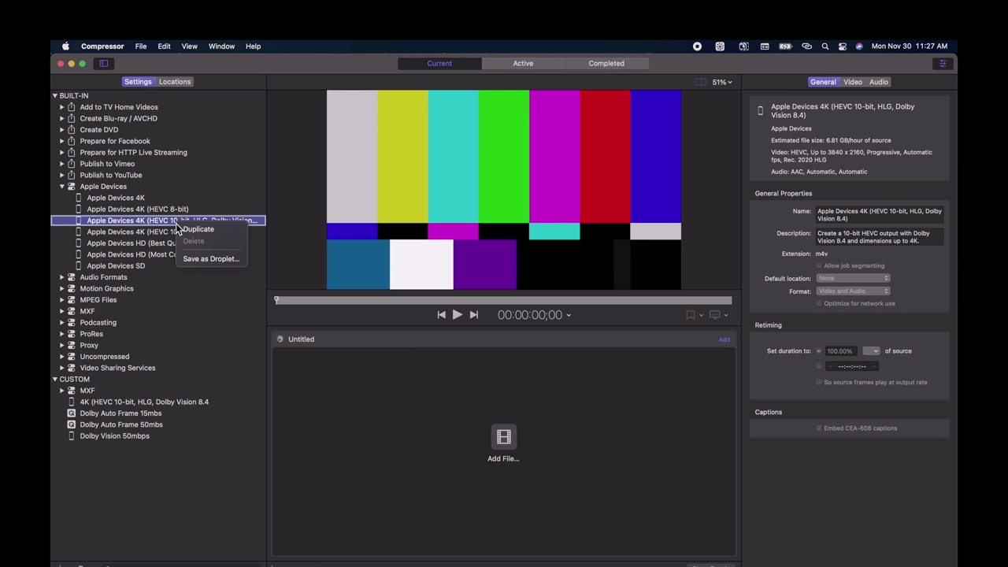
{"action": "left_click", "coordinate": [194, 230]}
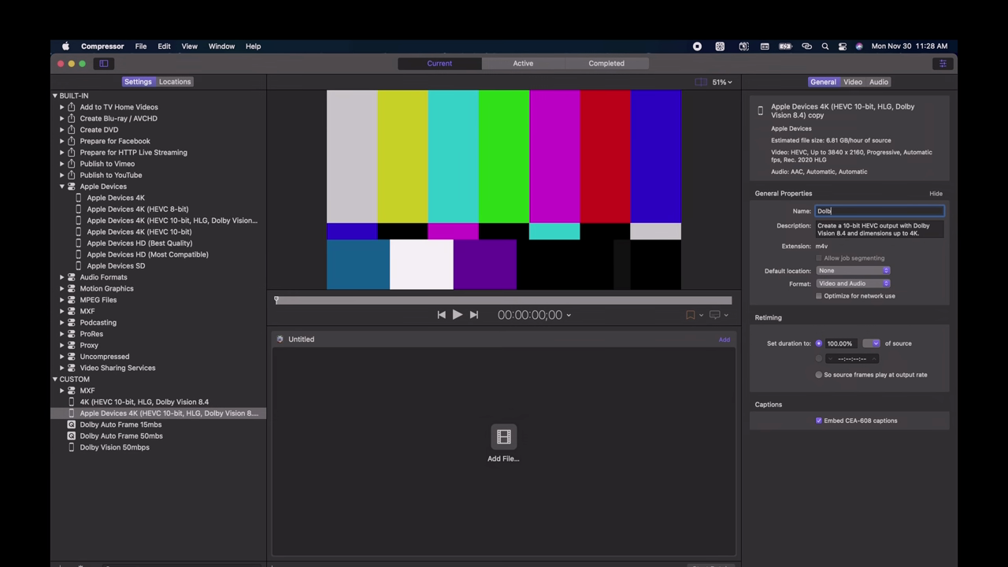
{"action": "type", "text": "Vision .m4v"}
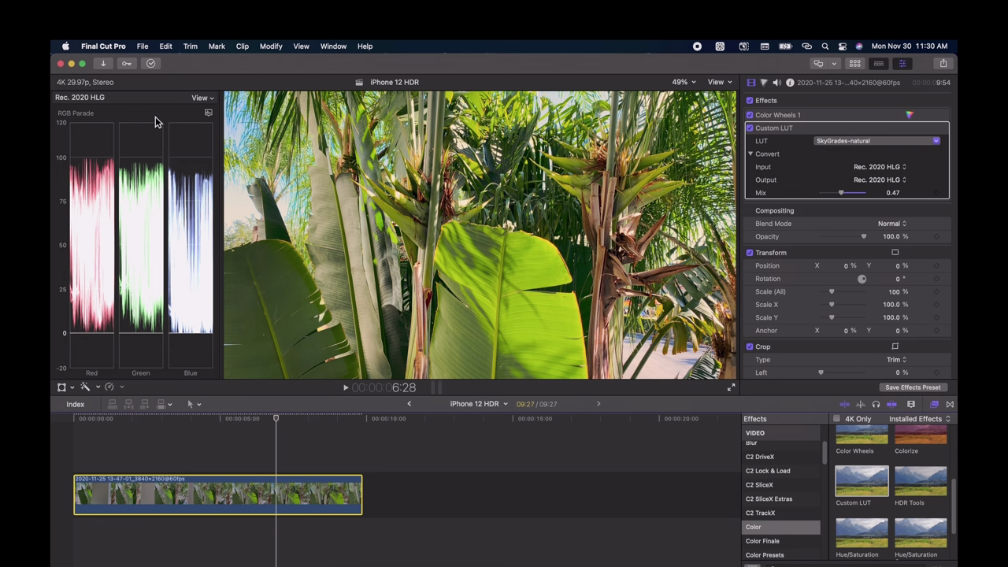
Step: In Final Cut Pro Preferences, add a Compressor Settings destination using the custom Dolby Vision .mov setting
{"action": "left_click", "coordinate": [143, 45]}
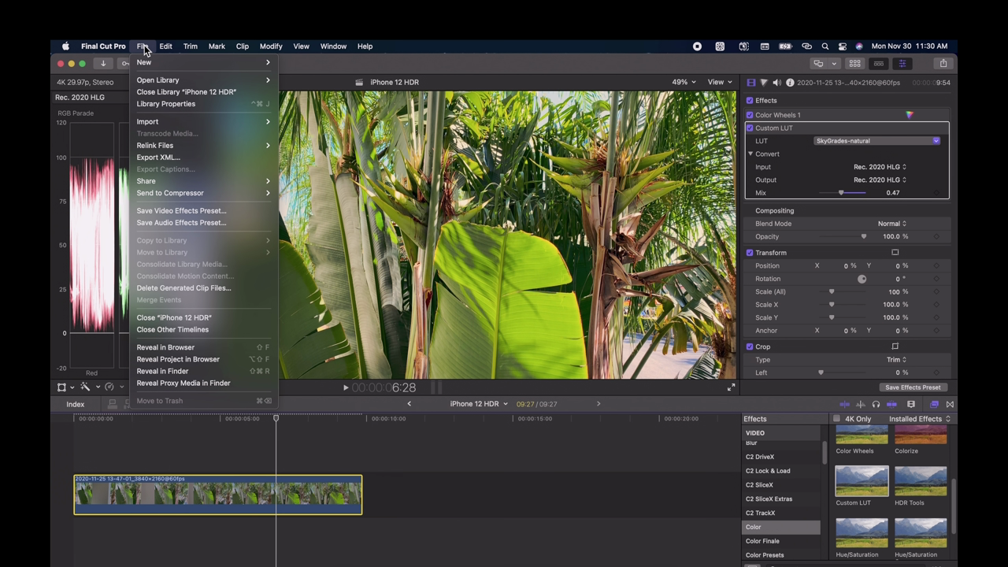
{"action": "mouse_move", "coordinate": [106, 45]}
{"action": "left_click", "coordinate": [104, 82]}
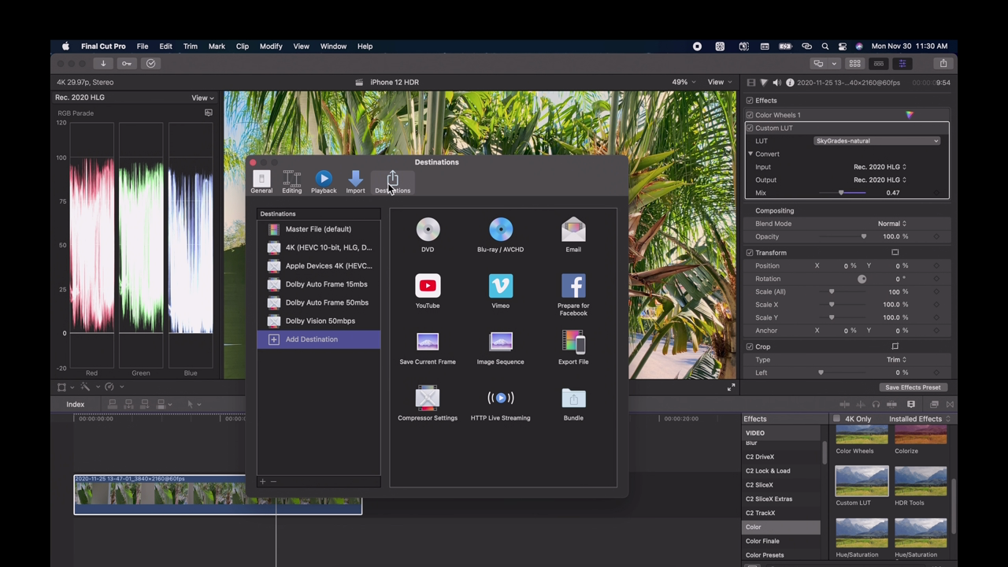
{"action": "left_click", "coordinate": [431, 405]}
{"action": "double_click", "coordinate": [431, 405]}
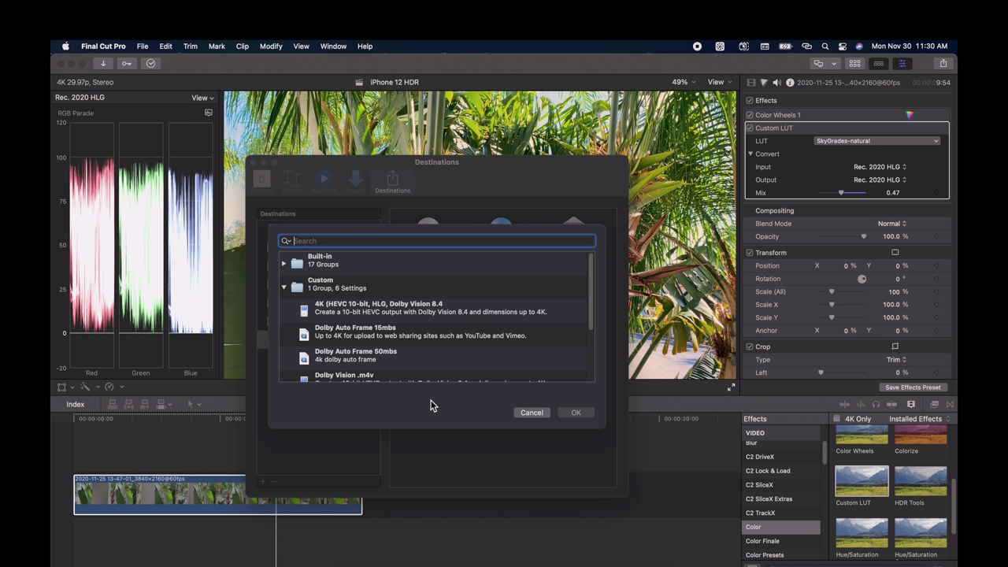
{"action": "left_click", "coordinate": [284, 287]}
{"action": "left_click", "coordinate": [285, 287]}
{"action": "scroll", "coordinate": [384, 313], "scroll_direction": "down", "scroll_amount": 2}
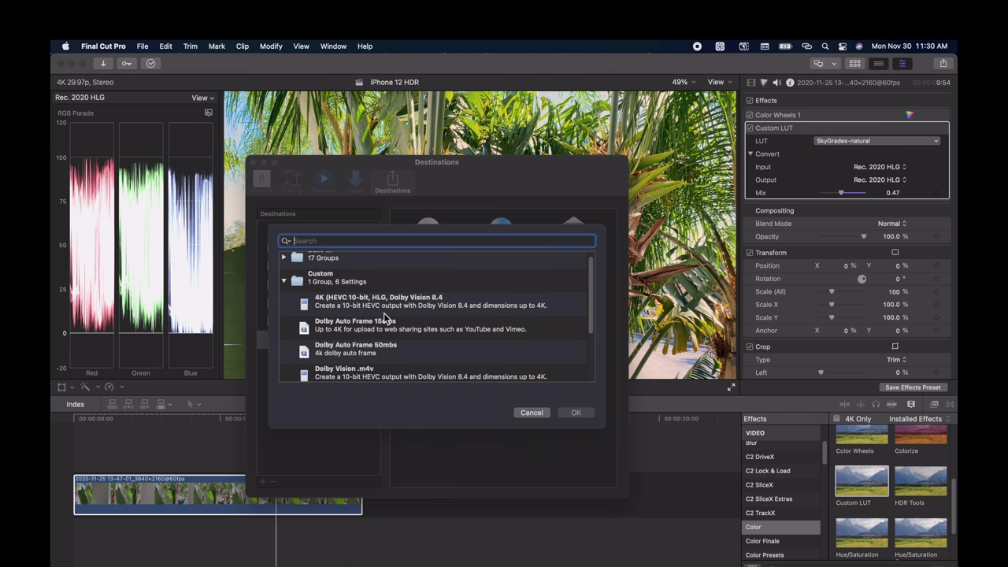
{"action": "scroll", "coordinate": [389, 334], "scroll_direction": "down", "scroll_amount": 1}
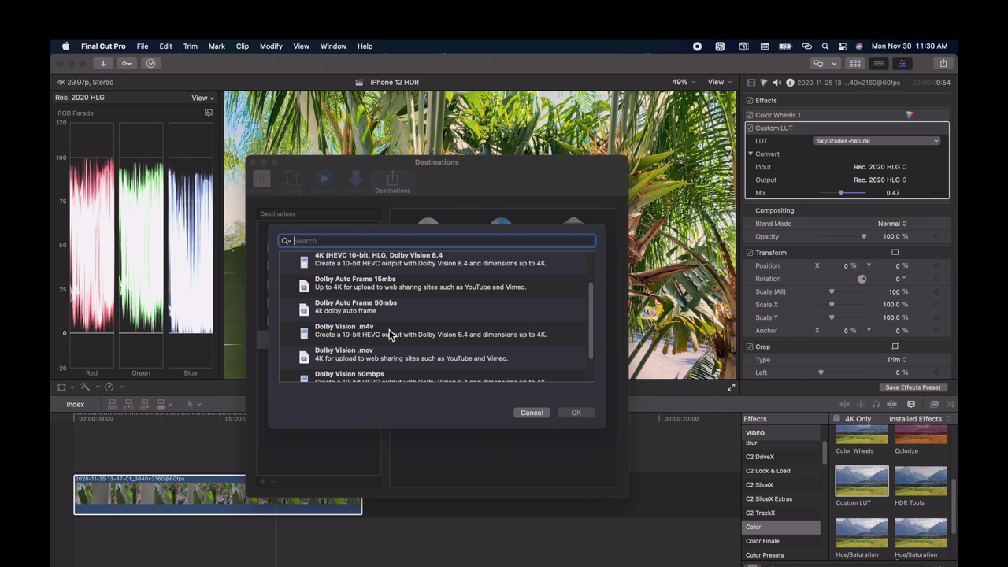
{"action": "scroll", "coordinate": [389, 334], "scroll_direction": "down", "scroll_amount": 2}
{"action": "left_click", "coordinate": [365, 321]}
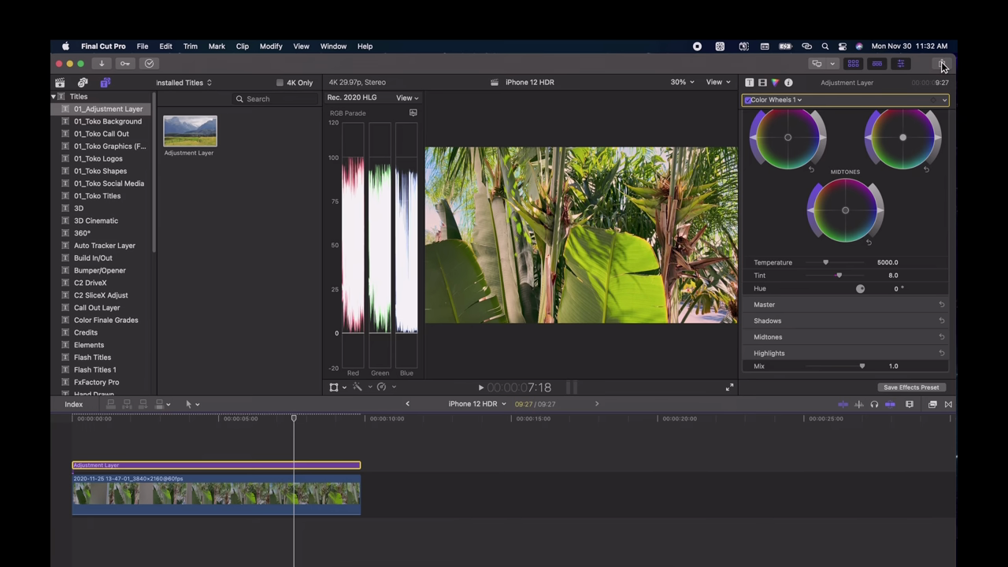
Step: Share the iPhone 12 HDR project via Dolby Vision .m4v, edit its title, and save to Desktop
{"action": "left_click", "coordinate": [942, 63]}
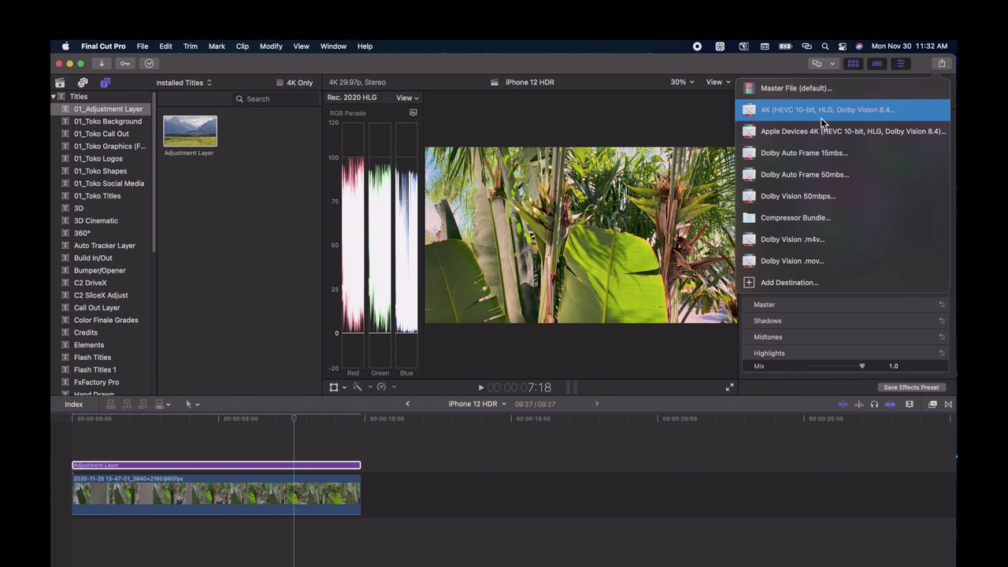
{"action": "left_click", "coordinate": [787, 241]}
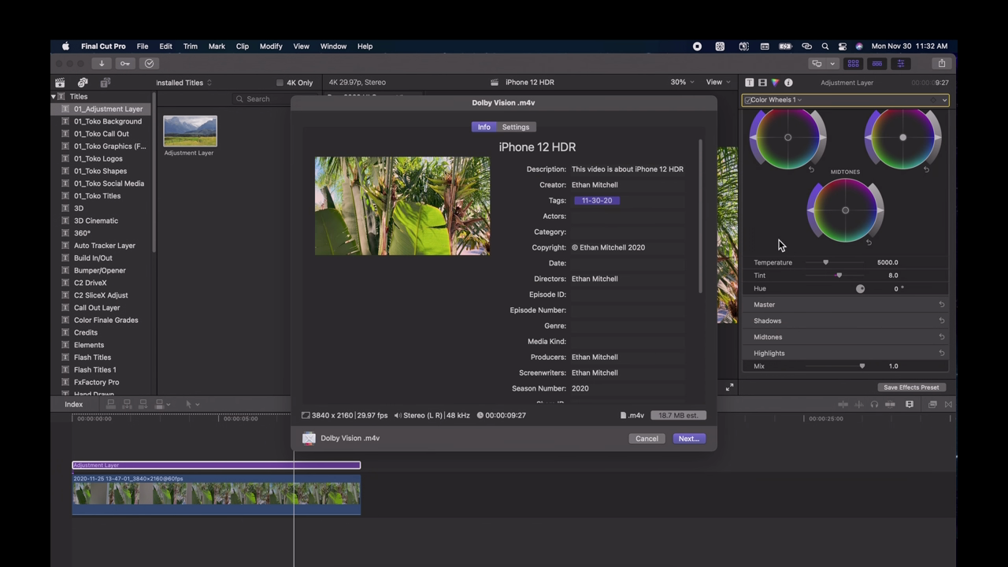
{"action": "left_click", "coordinate": [611, 150]}
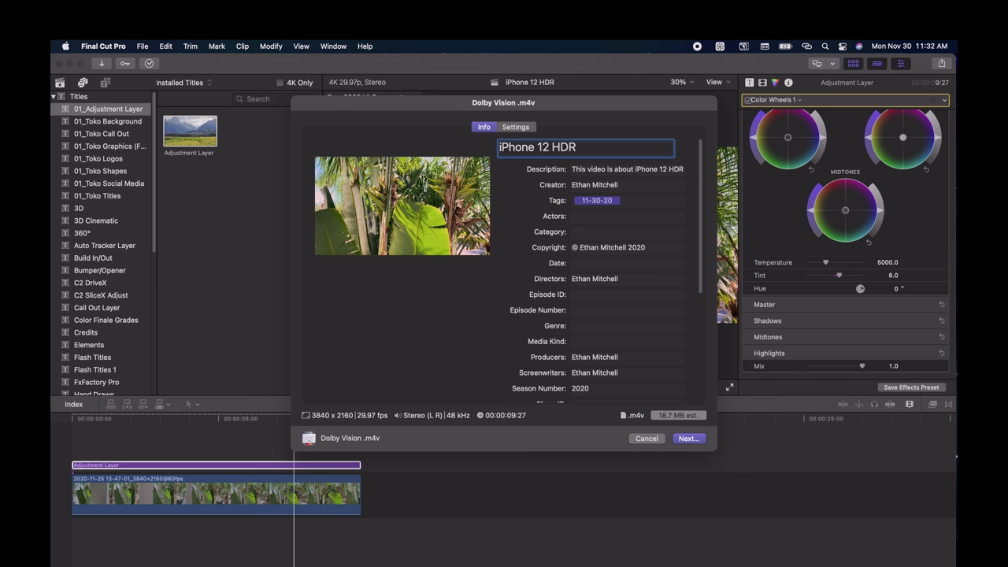
{"action": "left_click", "coordinate": [687, 442]}
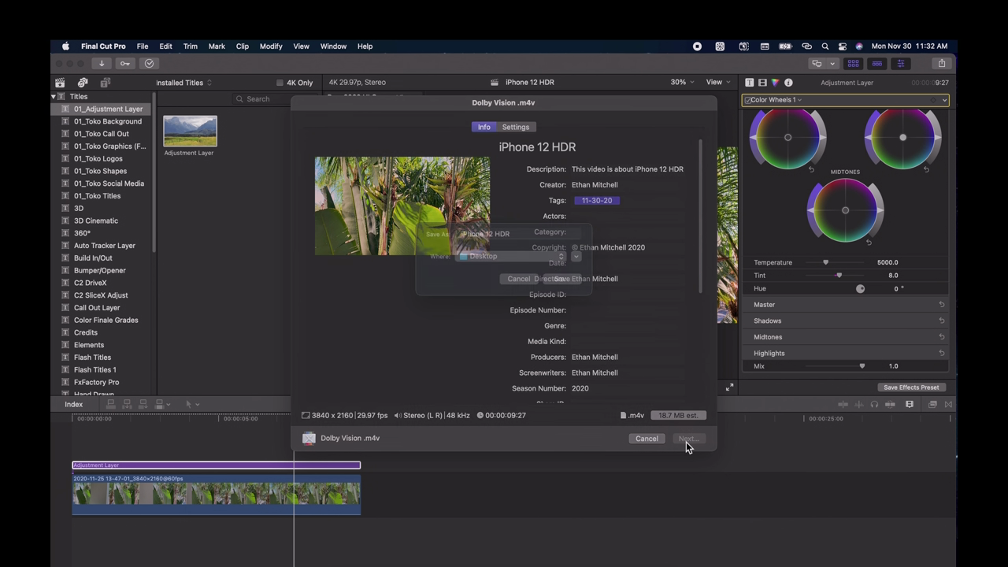